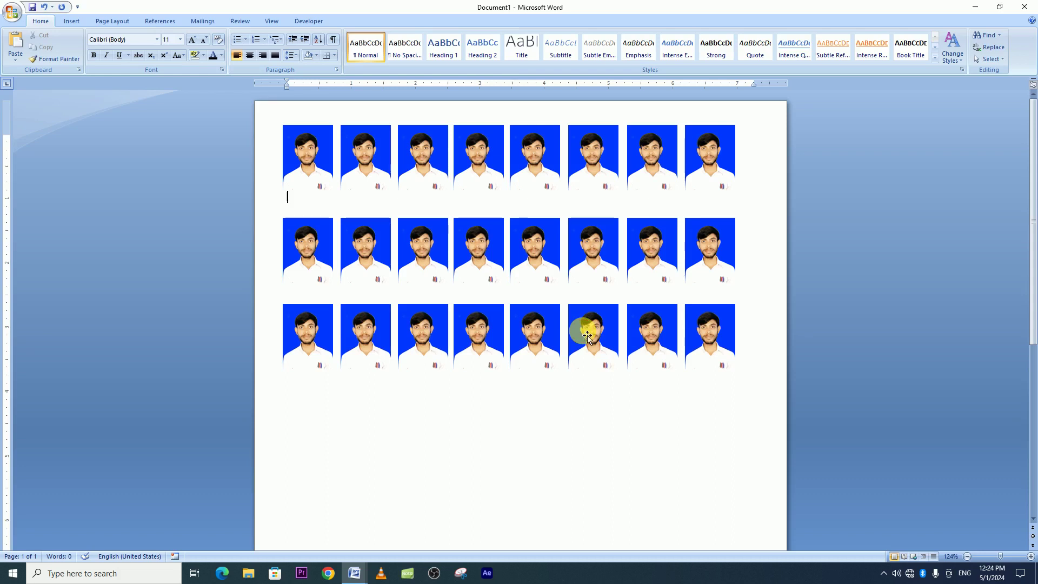
- Close the 24-photo grid document, discarding its unsaved changes
scroll(587, 336, "down", 2)
scroll(587, 336, "up", 2)
left_click(1023, 7)
left_click(520, 316)
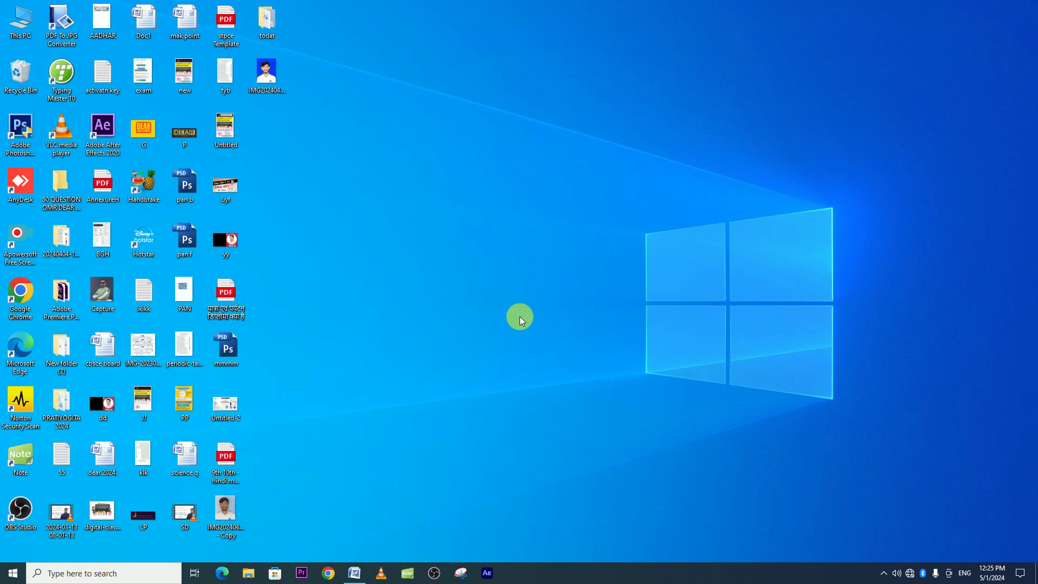
- Start a new blank document and set it to A4 paper with Narrow 0.5-inch margins
left_click(355, 573)
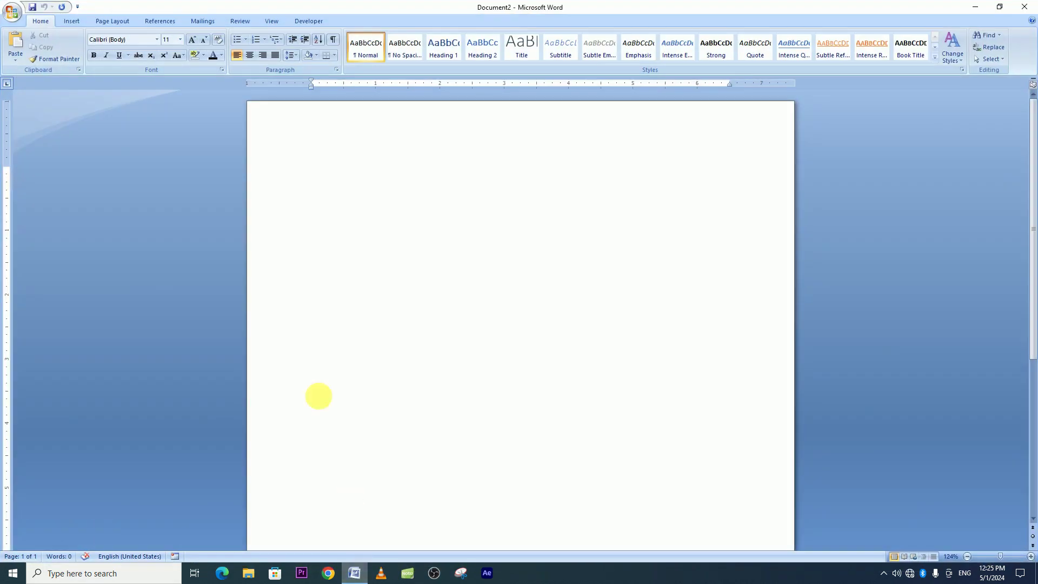
left_click(109, 21)
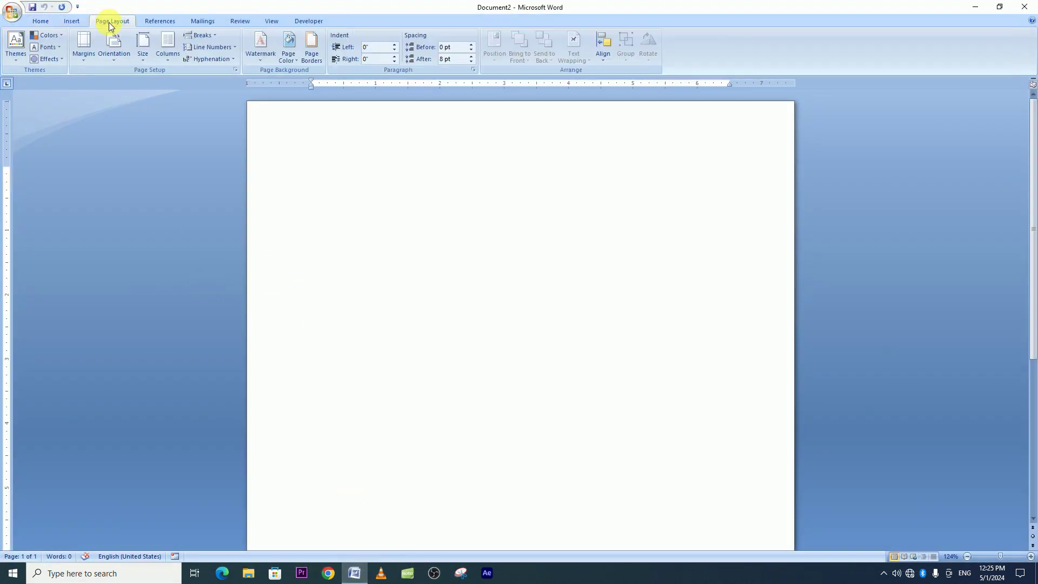
left_click(144, 58)
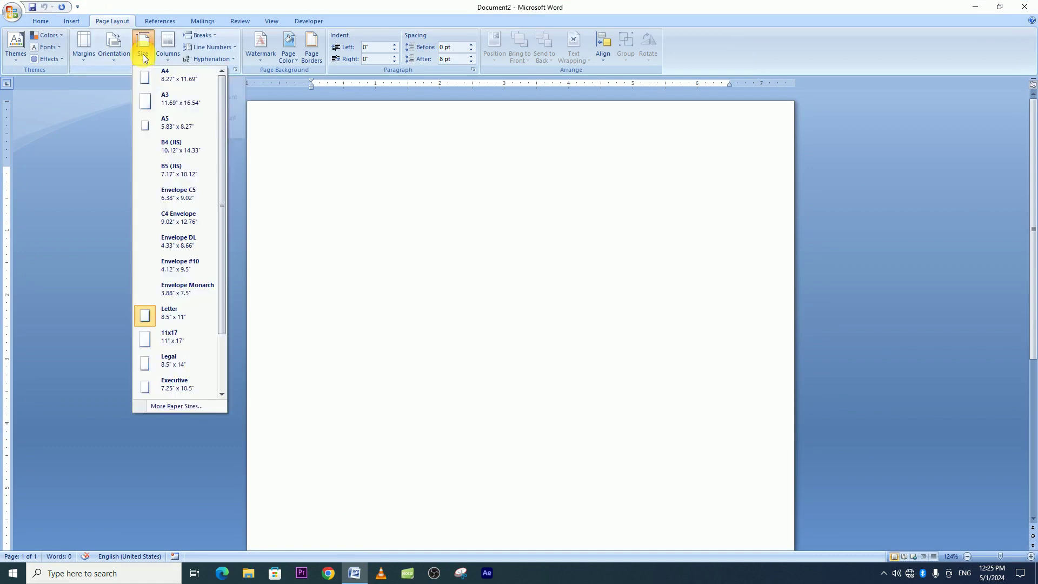
left_click(167, 80)
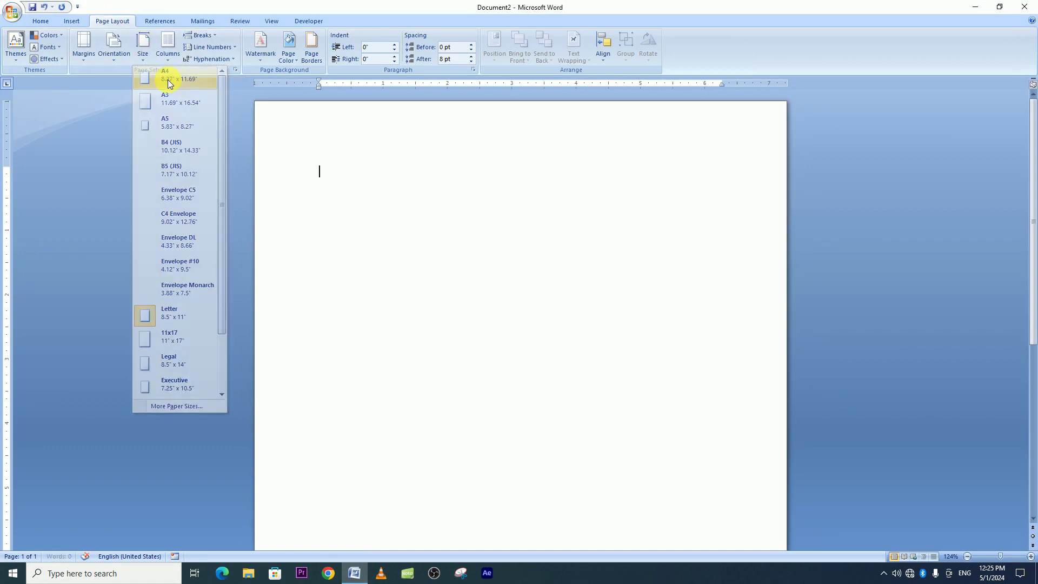
left_click(84, 48)
left_click(92, 117)
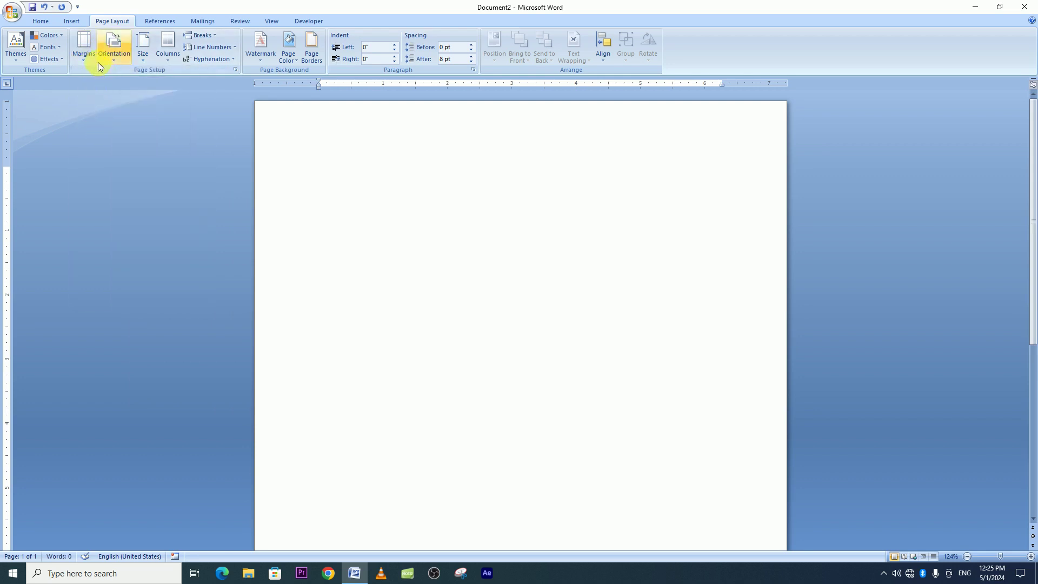
left_click(141, 54)
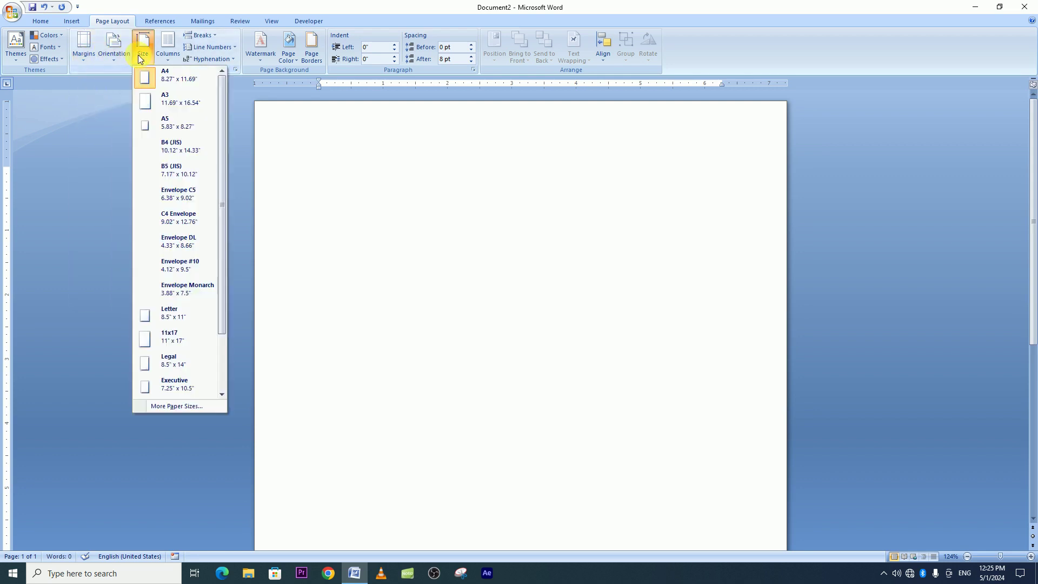
left_click(149, 81)
left_click(89, 54)
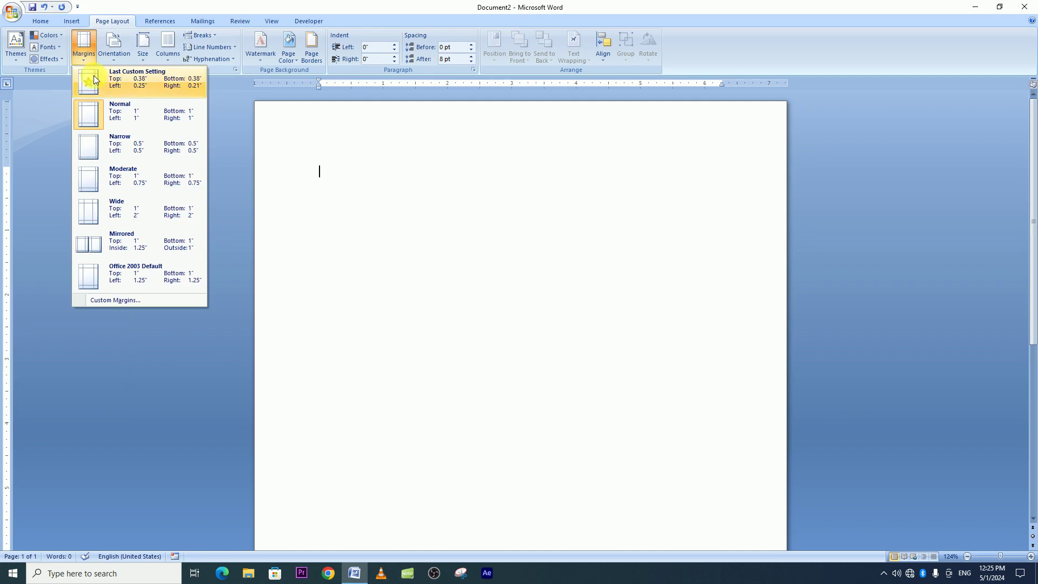
left_click(101, 143)
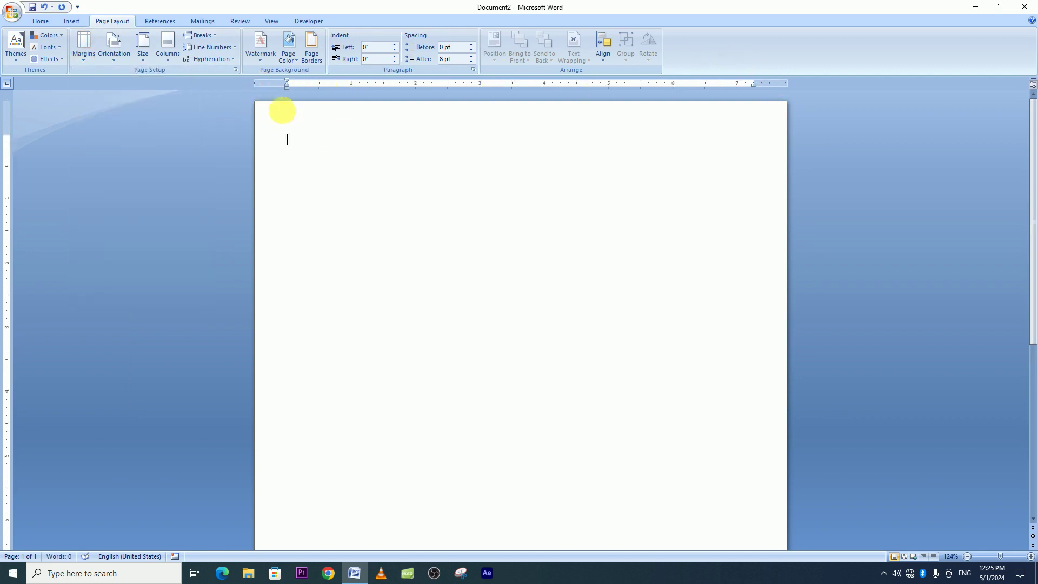
- Bring the blue-background passport photo from the desktop into Document2 and select it
left_click(967, 6)
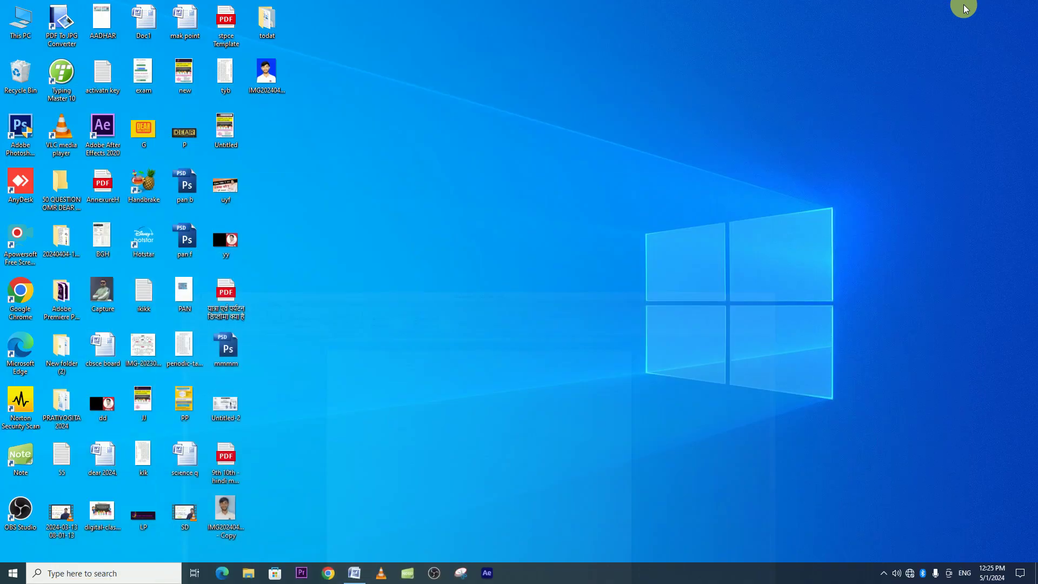
mouse_move(265, 77)
left_mouse_down()
mouse_move(360, 578)
mouse_move(372, 258)
left_mouse_up()
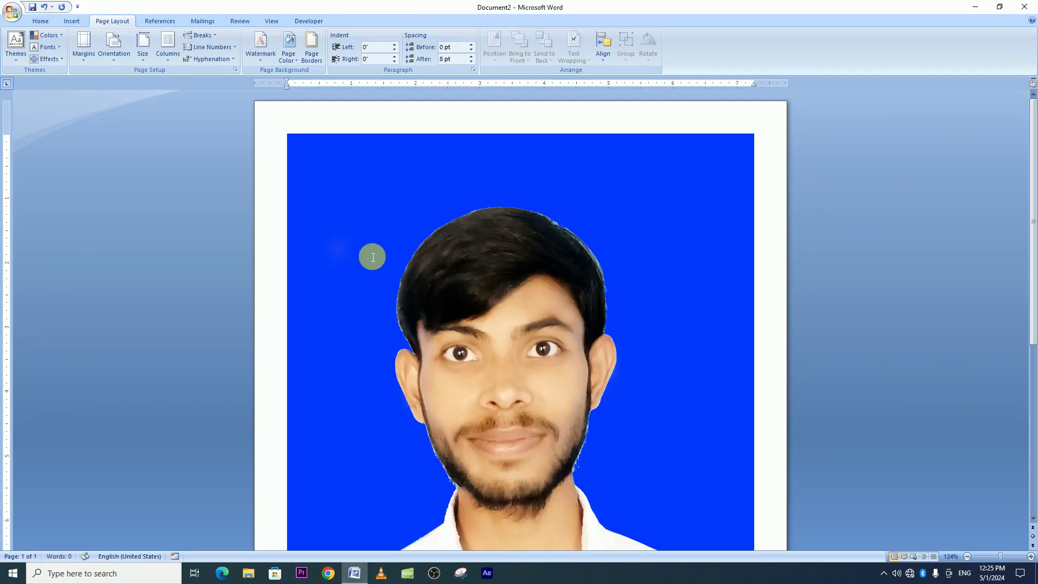
left_click(373, 257)
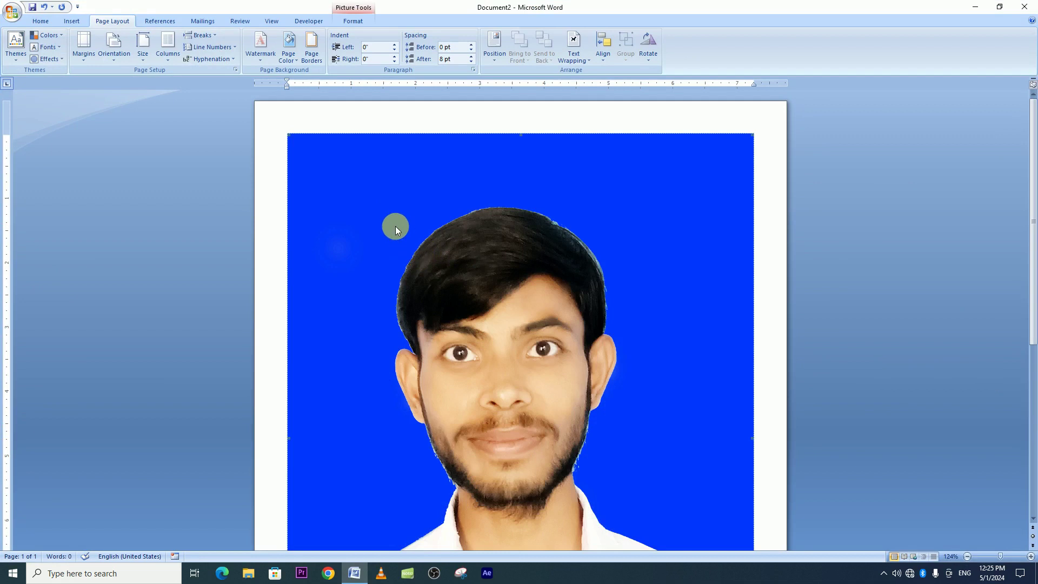
- Set the photo's text wrapping to a floating layout
double_click(395, 229)
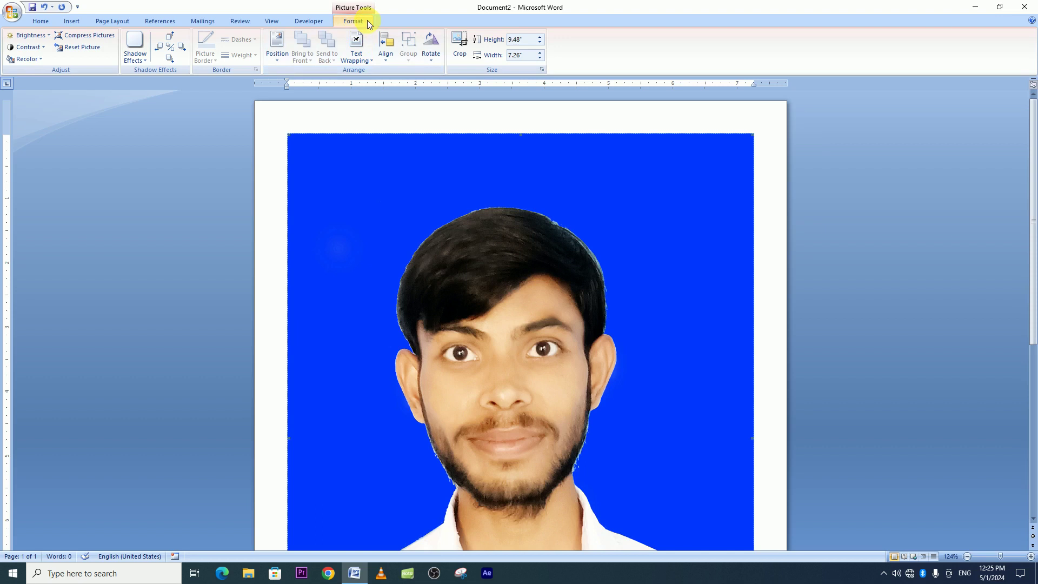
left_click(361, 57)
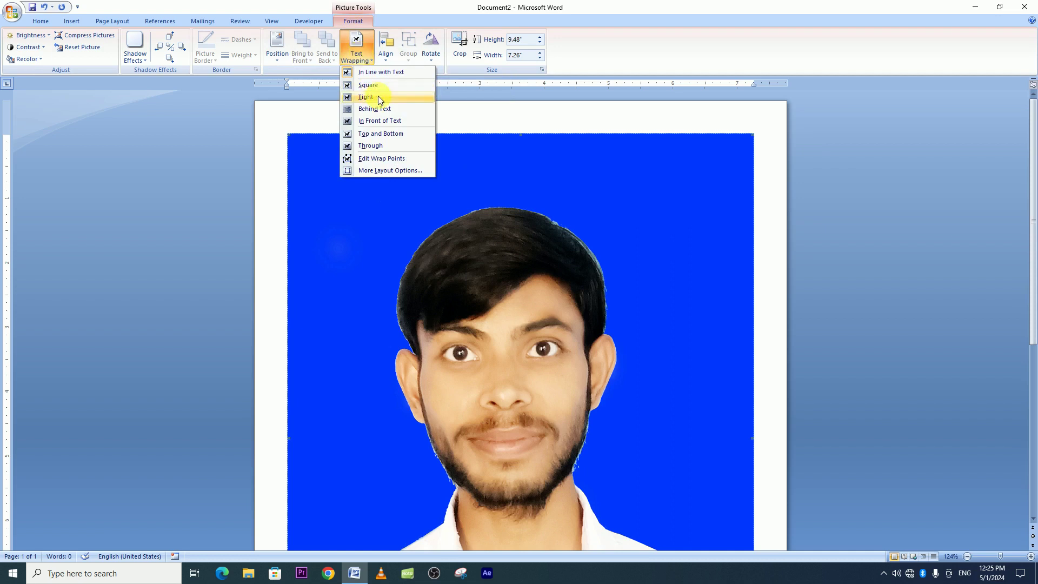
left_click(382, 134)
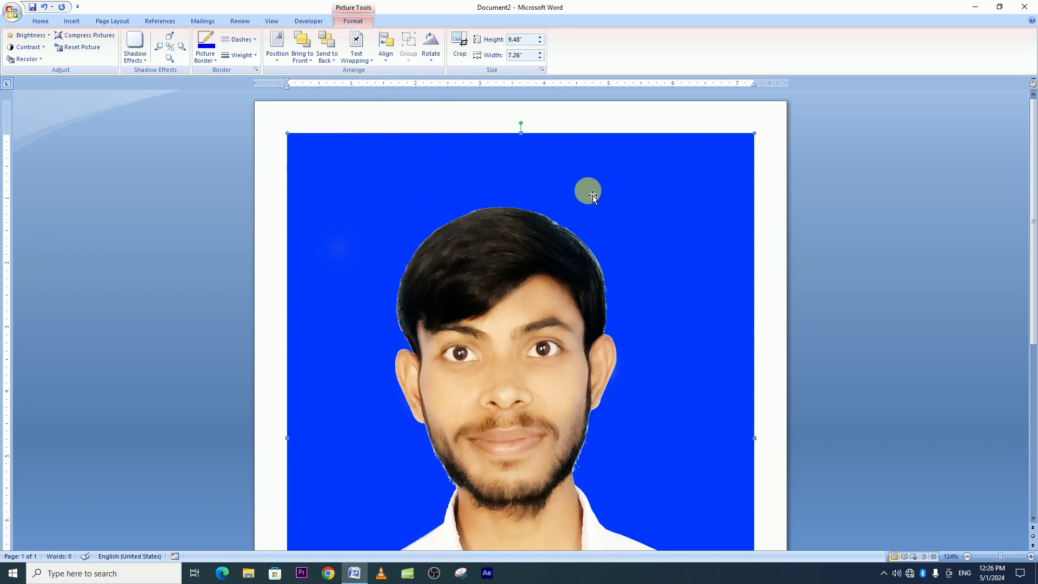
- Give the photo a 1½ pt picture border
left_click(253, 56)
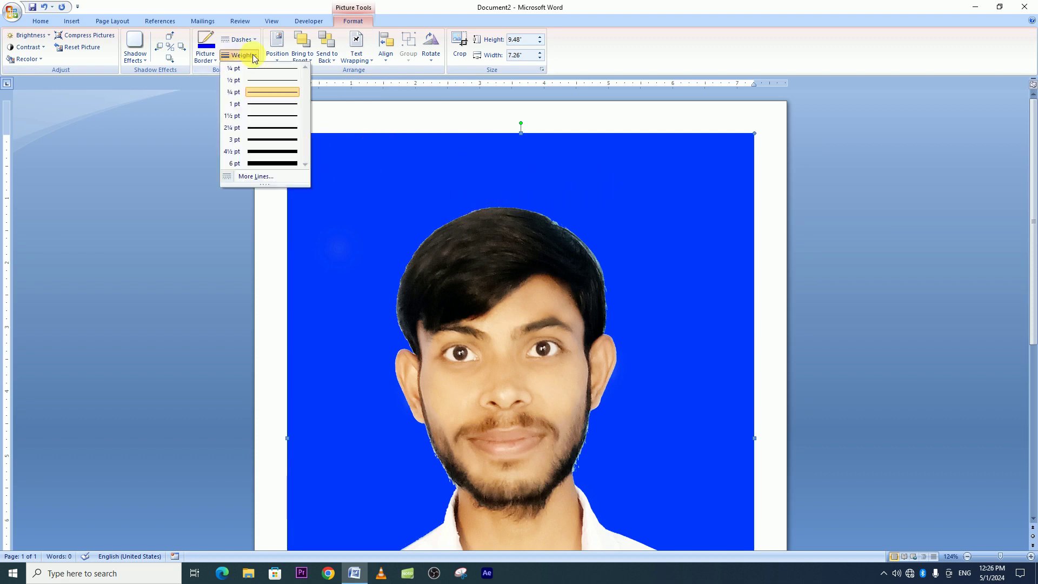
left_click(267, 109)
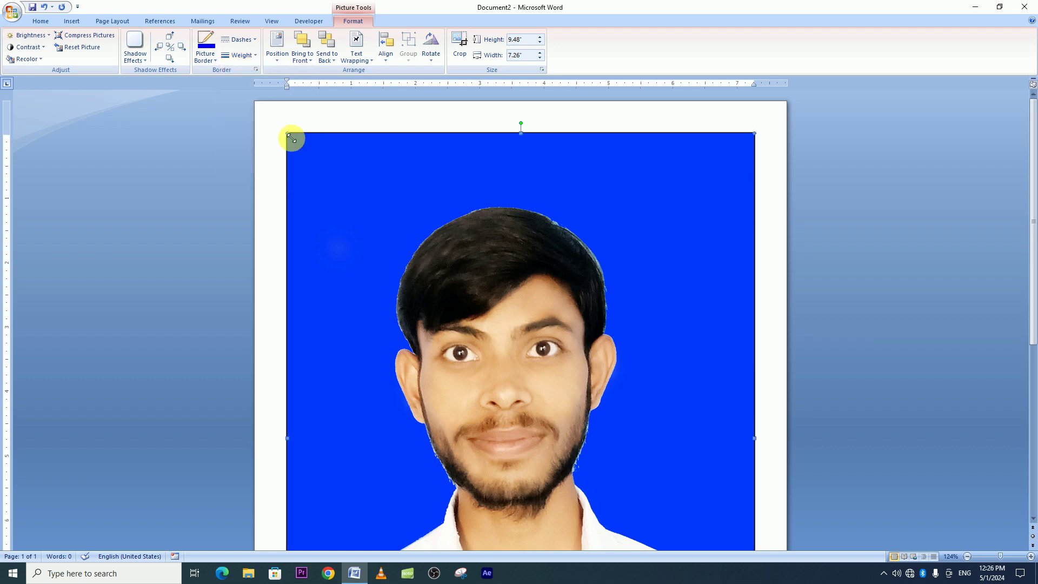
left_click(238, 56)
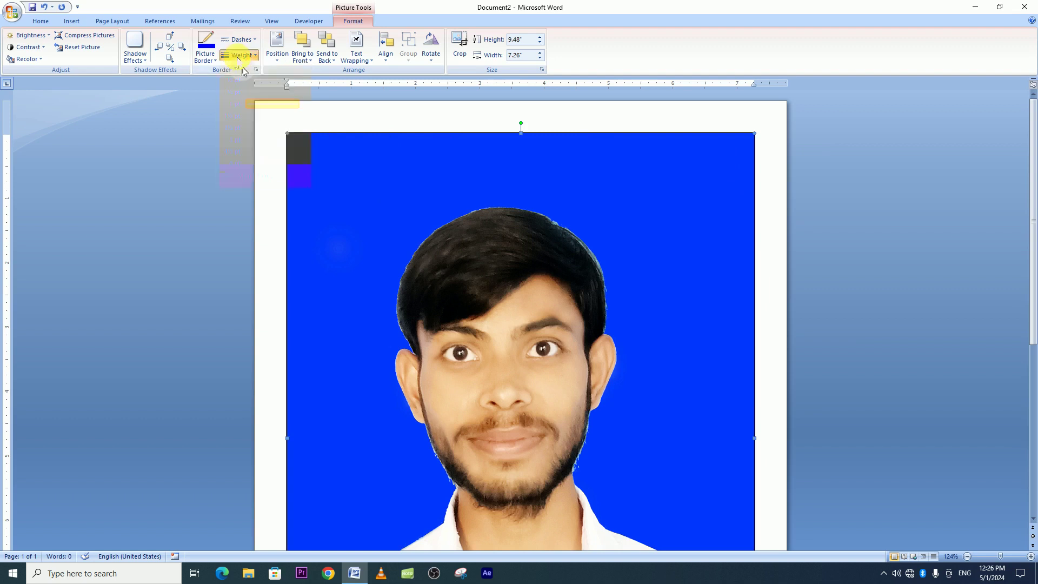
left_click(250, 117)
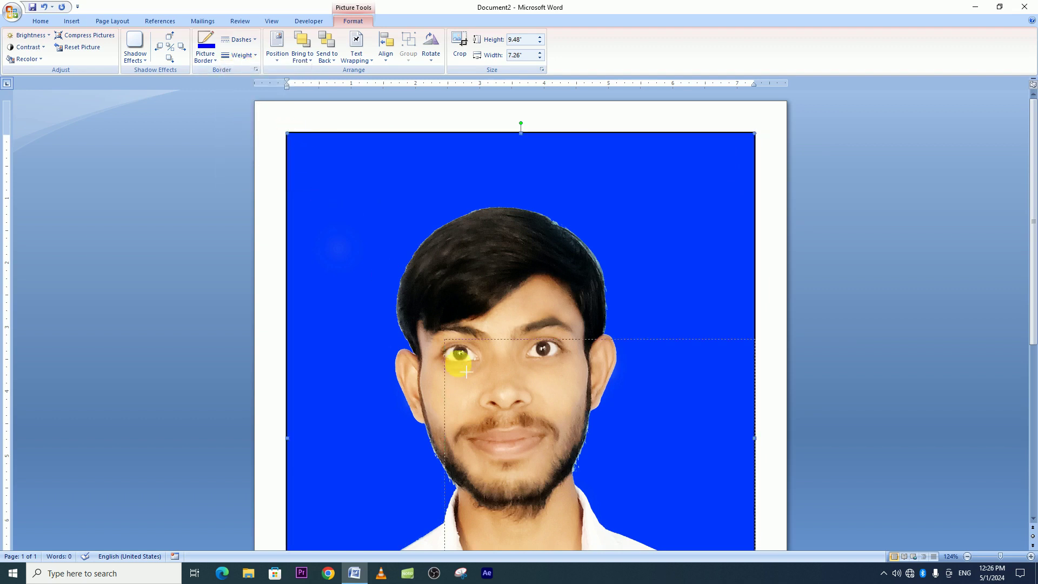
- Resize the photo to passport size, 1.38" high by 1.06" wide
left_click_drag(287, 133, 553, 480)
left_click_drag(619, 502, 458, 162)
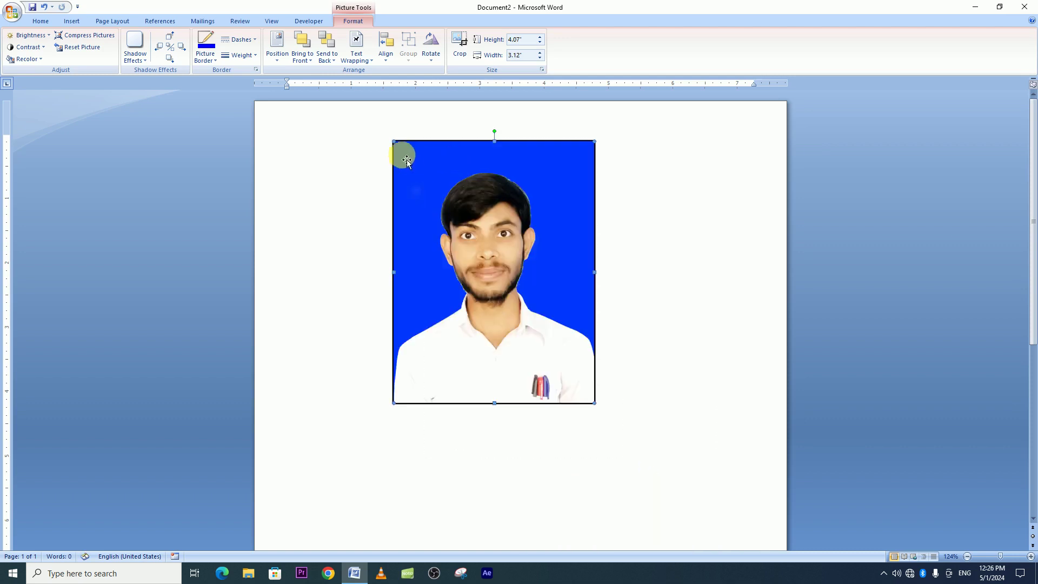
left_click_drag(398, 147, 531, 319)
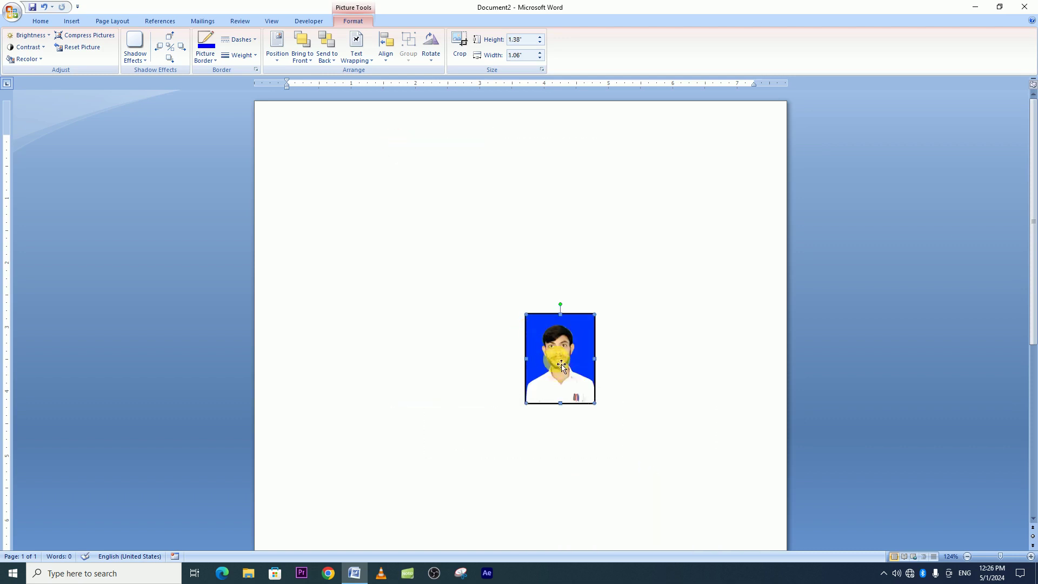
- Give the photo a thin border weight and move it to the page's top-left corner
left_click(242, 55)
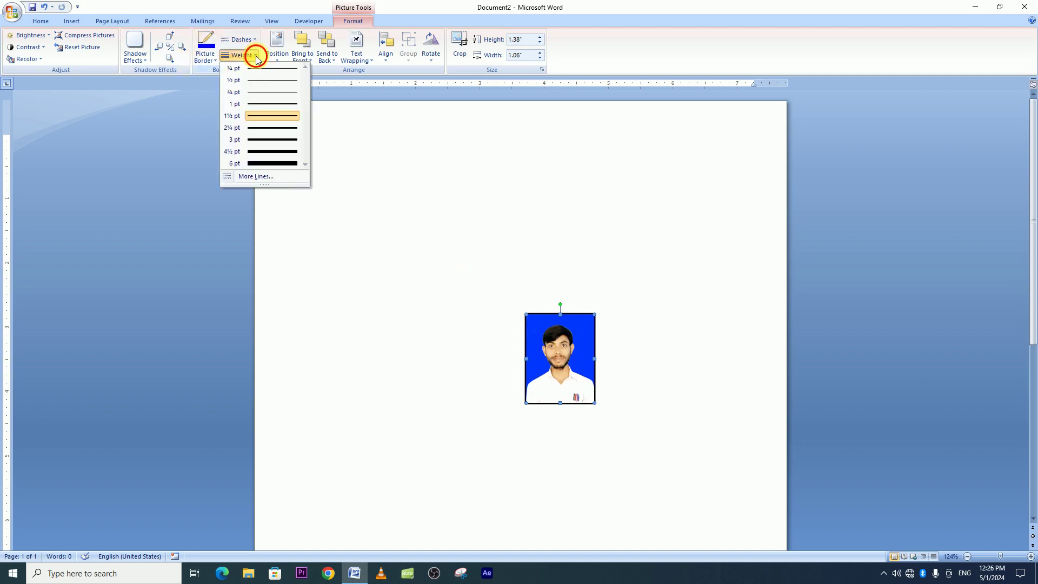
left_click(259, 103)
left_click_drag(553, 360, 321, 169)
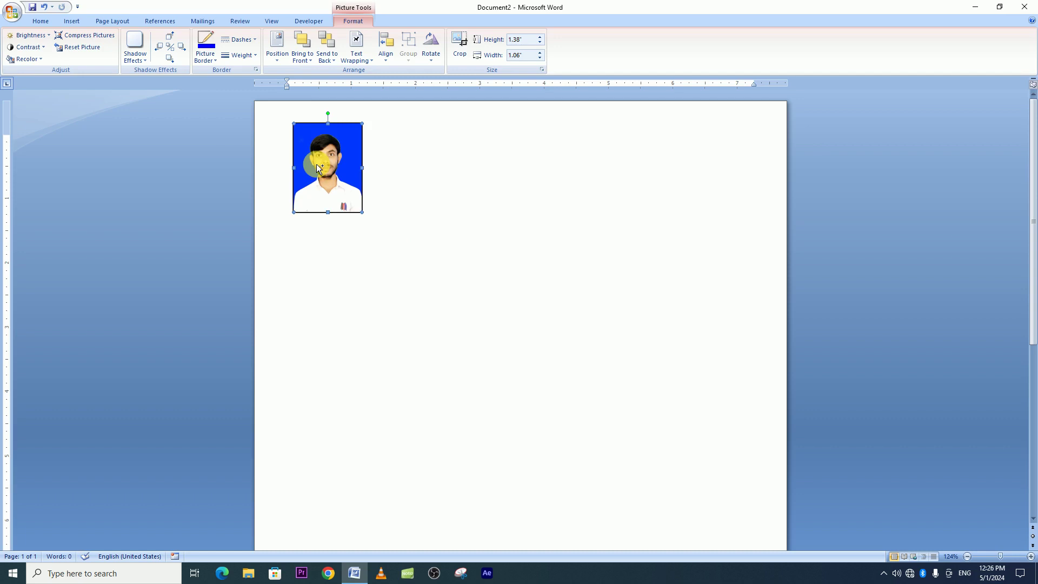
- Copy the photo across the top row to make six photos, then select all six
left_click_drag(317, 168, 398, 169)
mouse_move(397, 164)
left_mouse_down()
mouse_move(703, 179)
mouse_move(619, 174)
left_mouse_up()
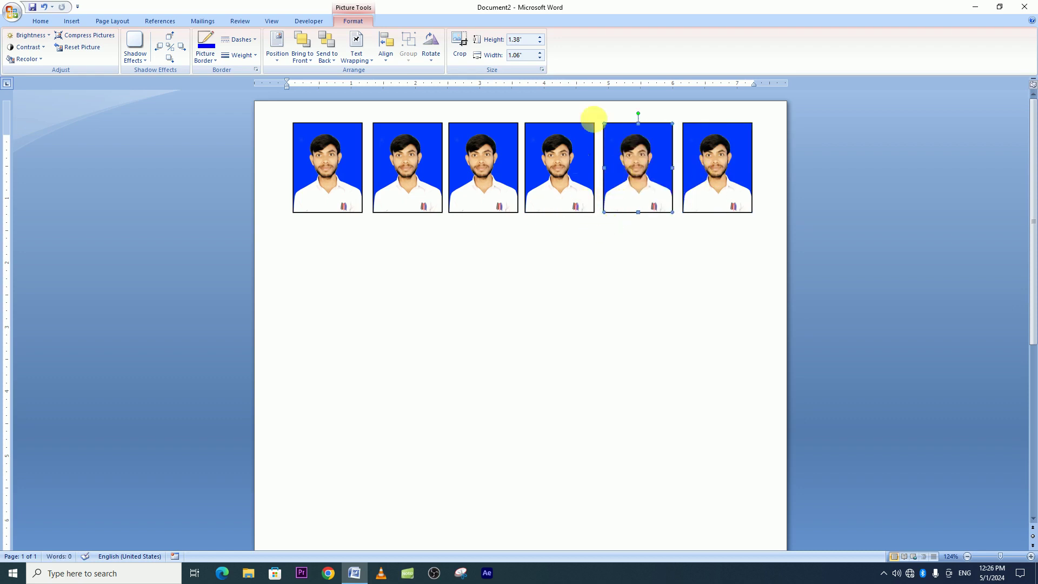
left_click(304, 168, "ctrl")
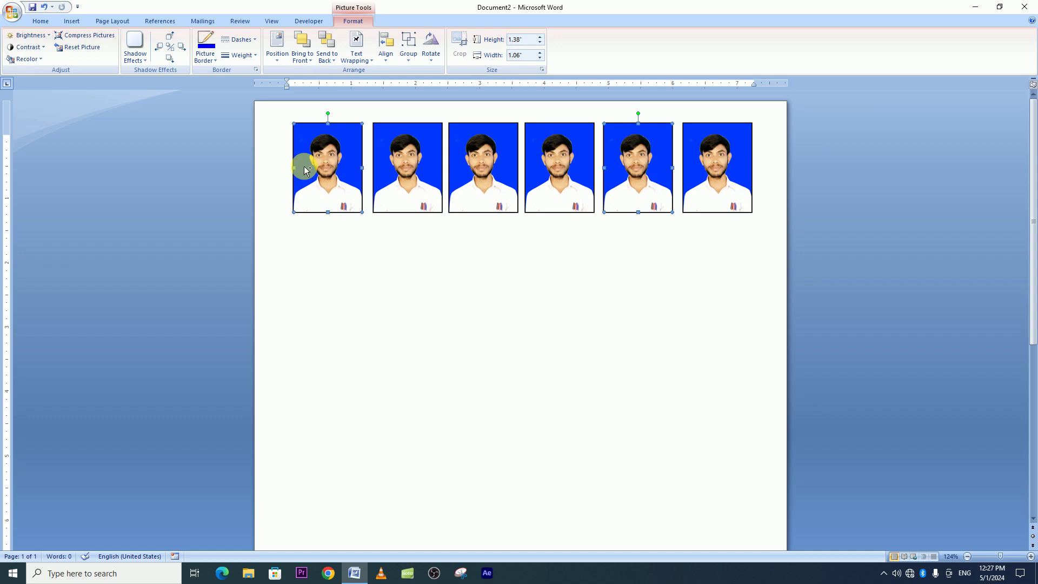
left_click(392, 196, "ctrl")
left_click(474, 197, "ctrl")
left_click(574, 186, "ctrl")
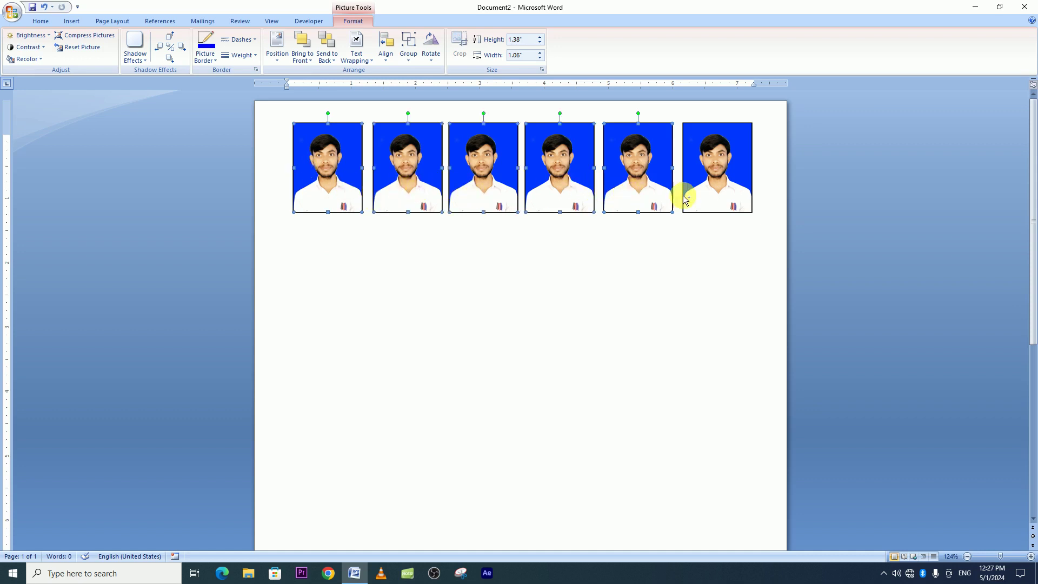
left_click(714, 197, "ctrl")
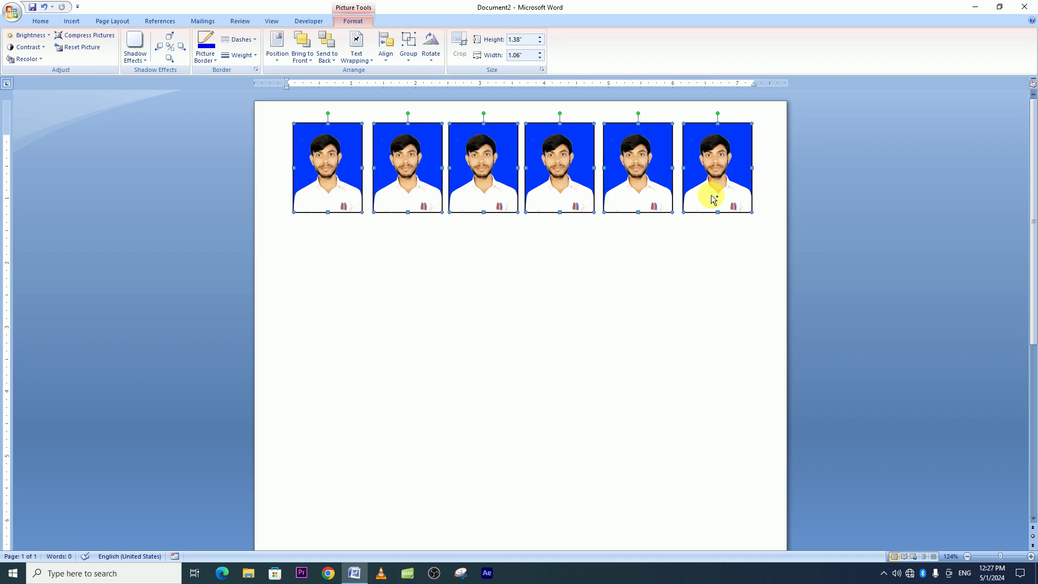
- Duplicate the six-photo row downward into seven rows of 42 photos, viewed at 70% zoom
left_click_drag(713, 200, 709, 458)
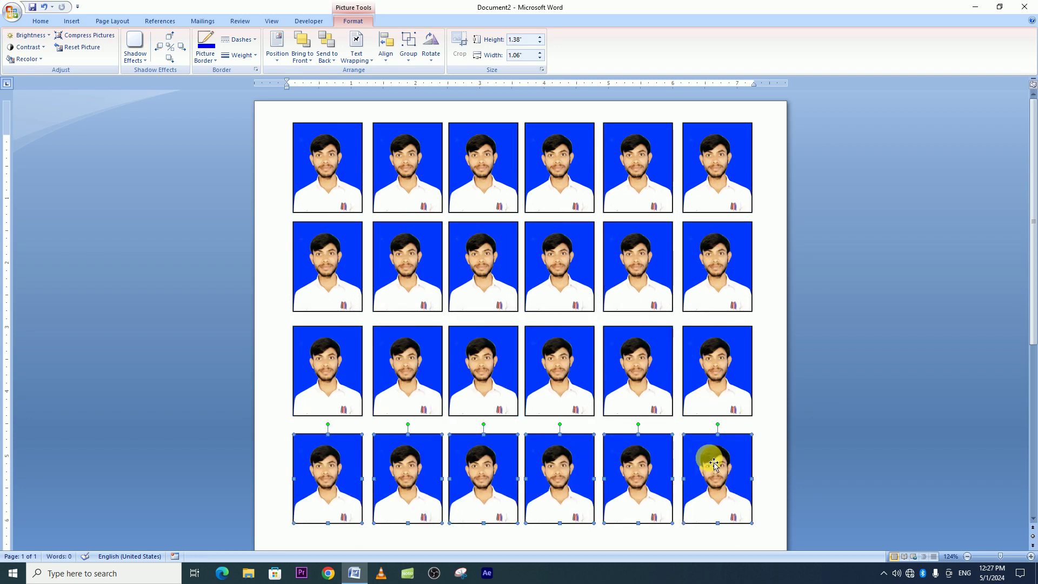
scroll(708, 457, "down", 5)
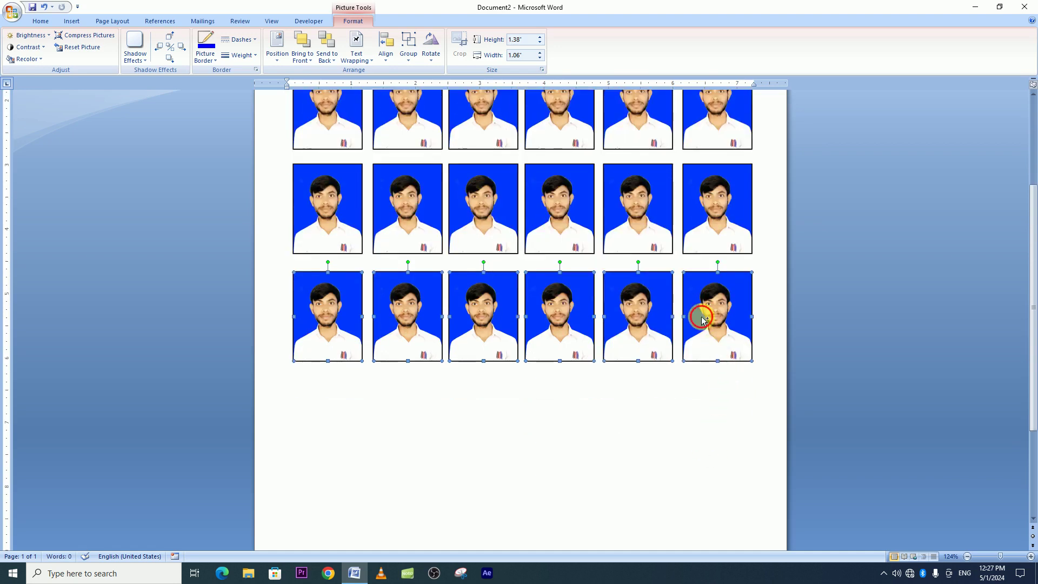
left_click_drag(703, 321, 701, 416)
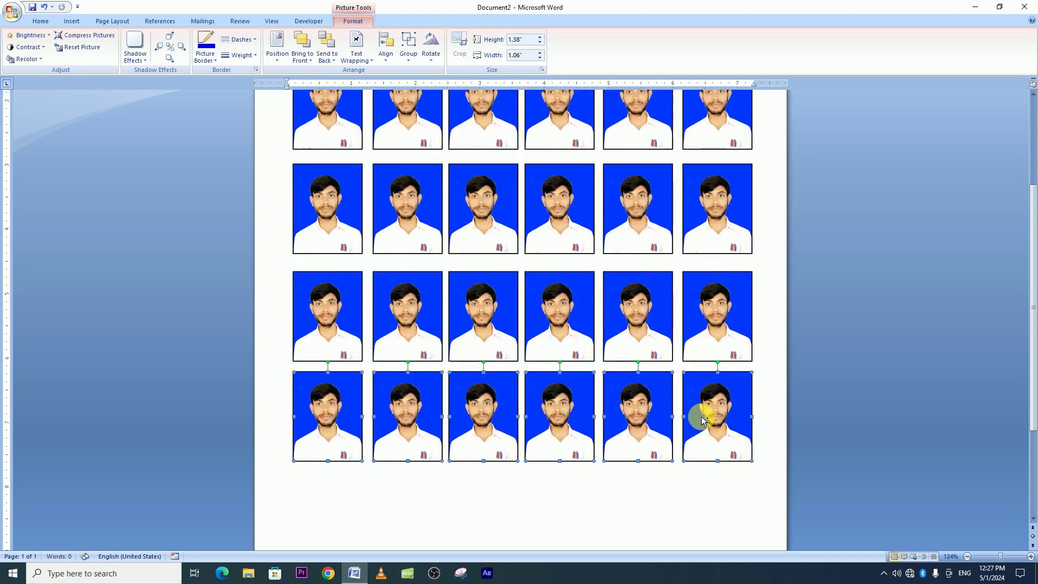
scroll(702, 416, "down", 3)
scroll(702, 416, "down", 2)
mouse_move(701, 262)
left_mouse_down()
mouse_move(704, 476)
mouse_move(699, 466)
left_mouse_up()
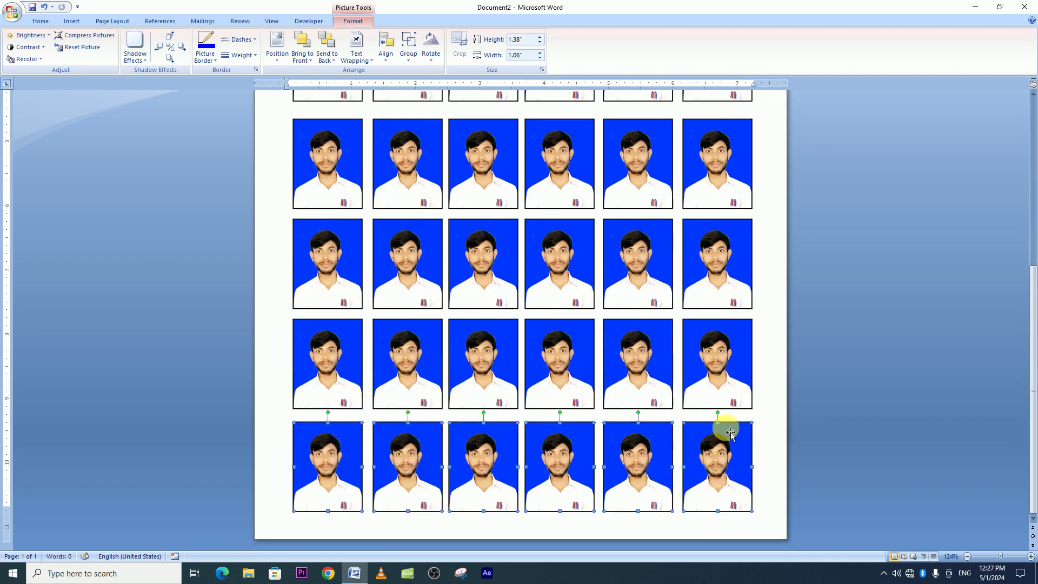
scroll(888, 480, "up", 5)
left_click(967, 556)
left_click(966, 556)
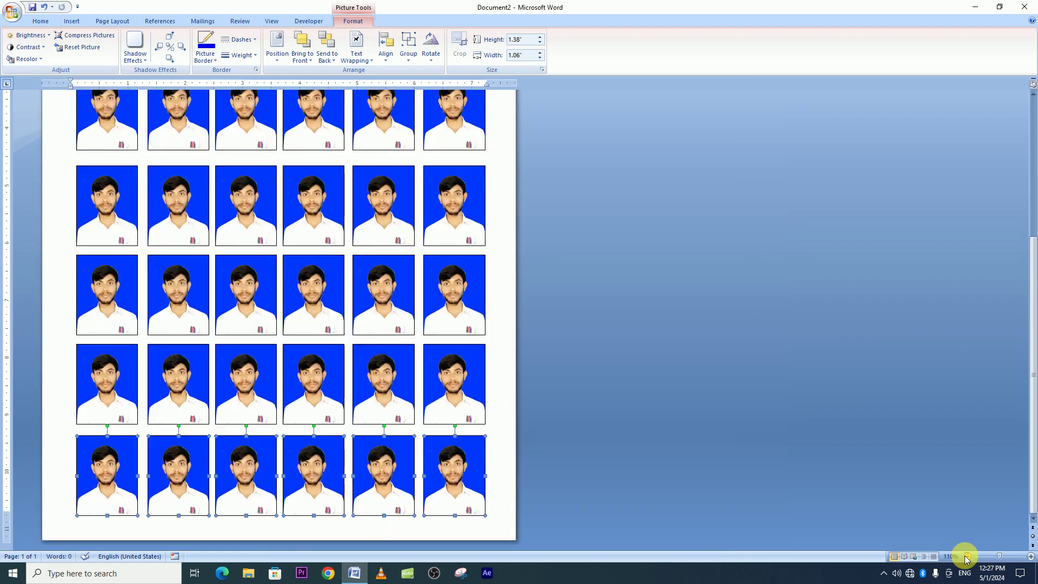
left_click(967, 556)
left_click(967, 556)
left_click(967, 556)
left_click(966, 556)
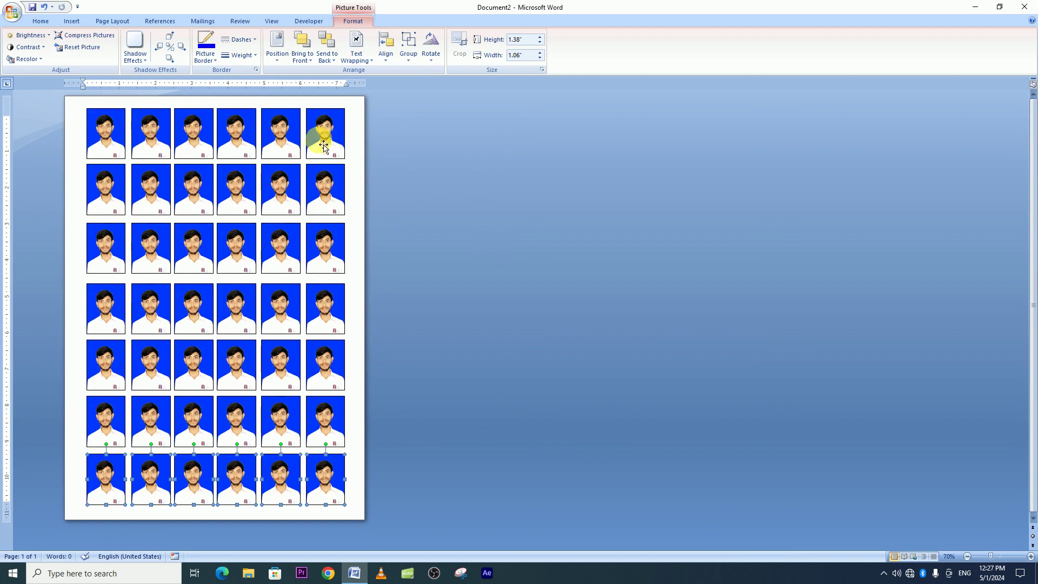
- Show the 42-photo A4 sheet in Print Preview from the Office button menu
left_click(12, 13)
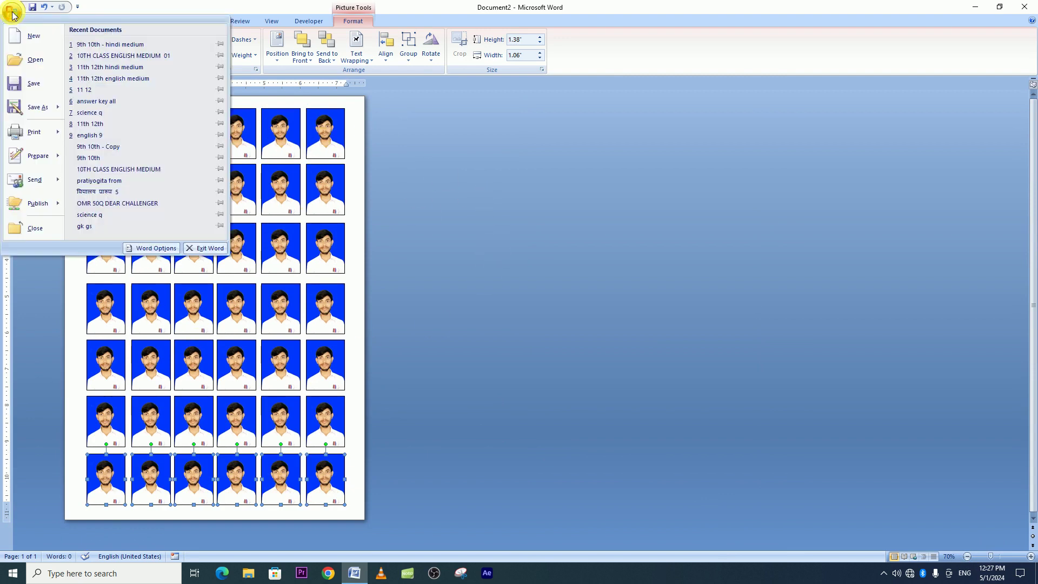
mouse_move(32, 132)
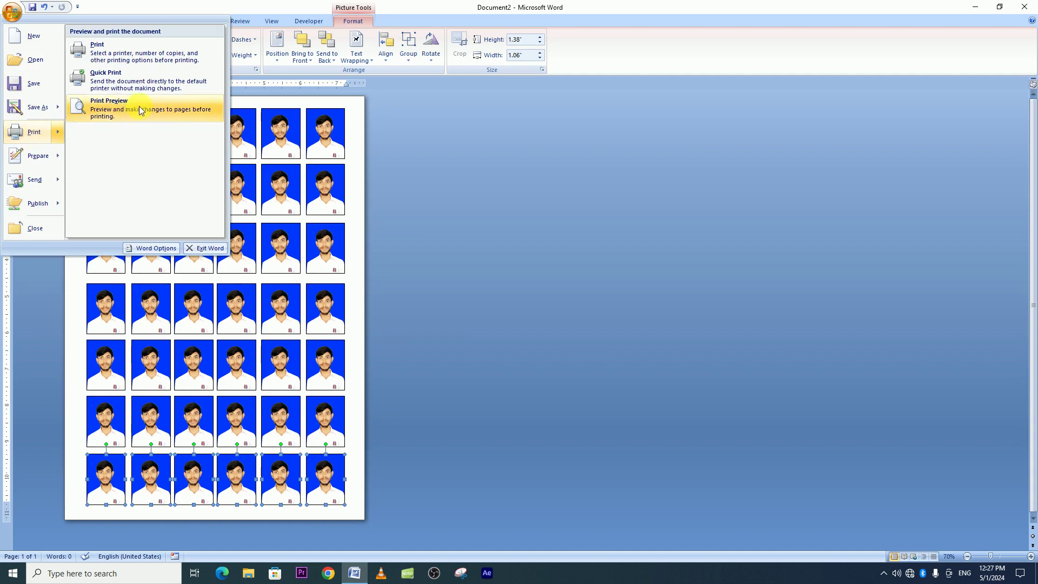
left_click(139, 105)
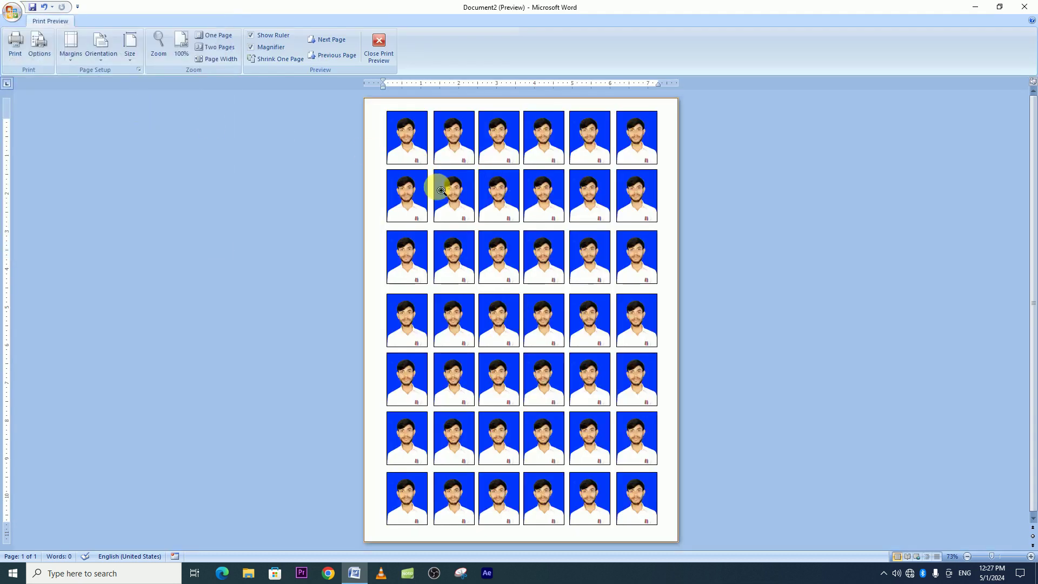
- Check the HP Laser MFP printer properties, cancel printing, and close Print Preview
left_click(16, 52)
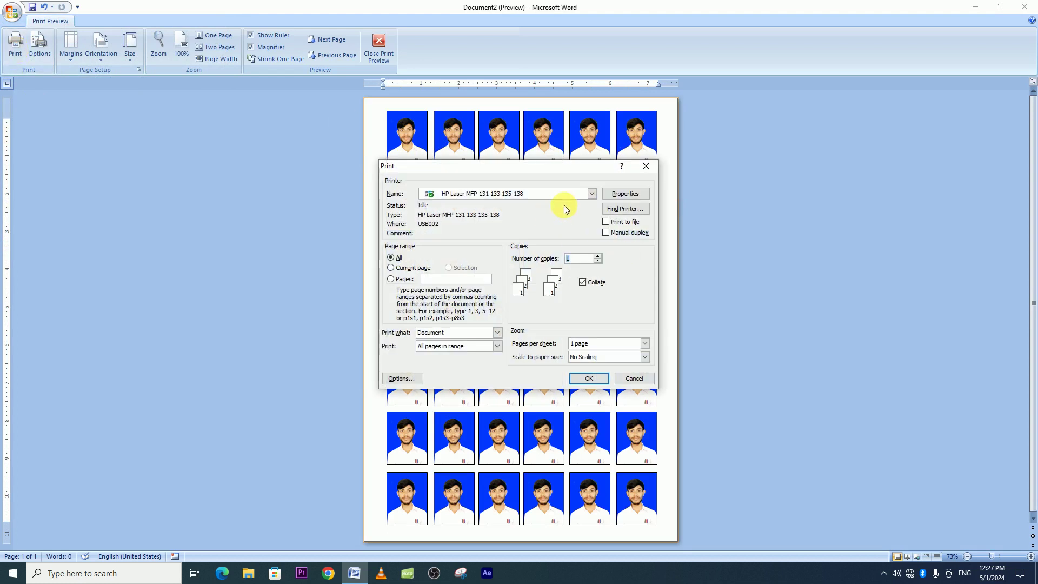
left_click(592, 195)
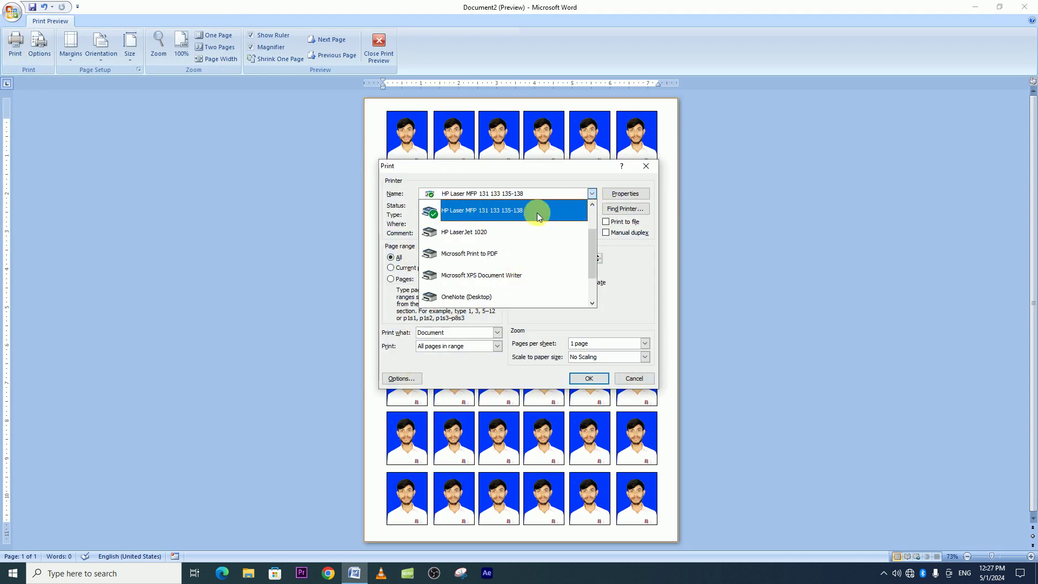
left_click(622, 197)
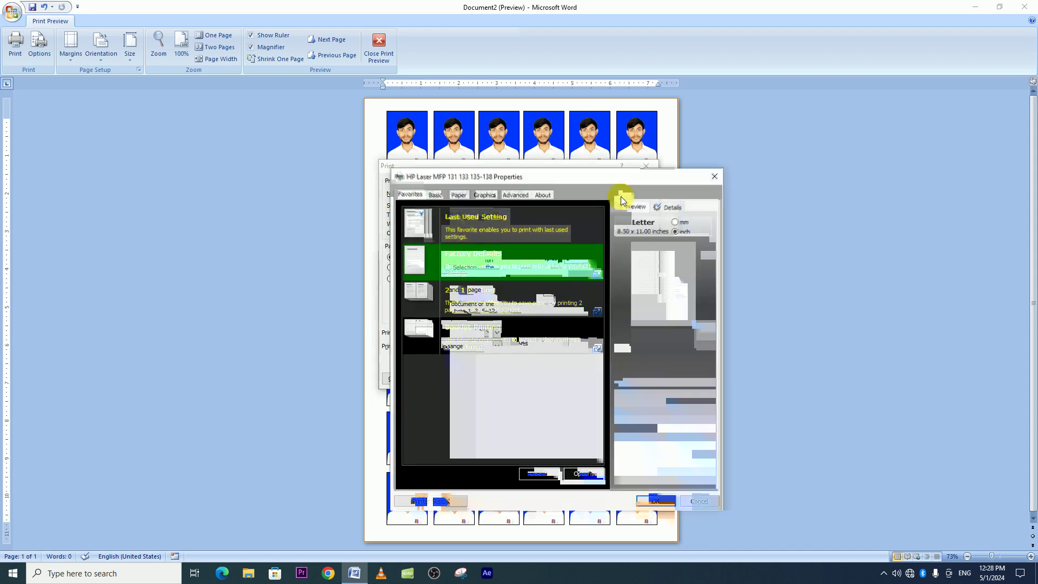
left_click(717, 178)
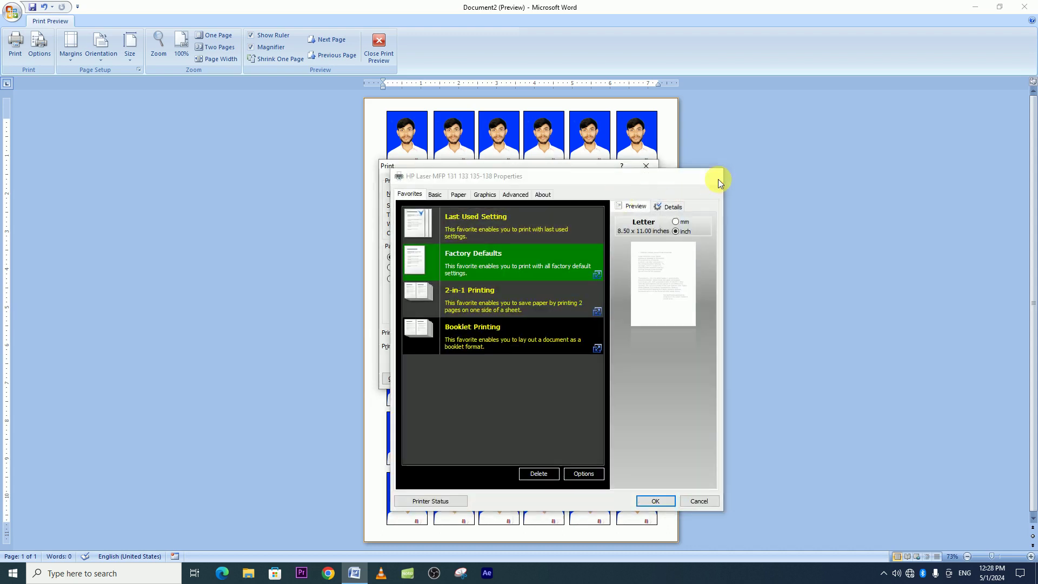
left_click(633, 378)
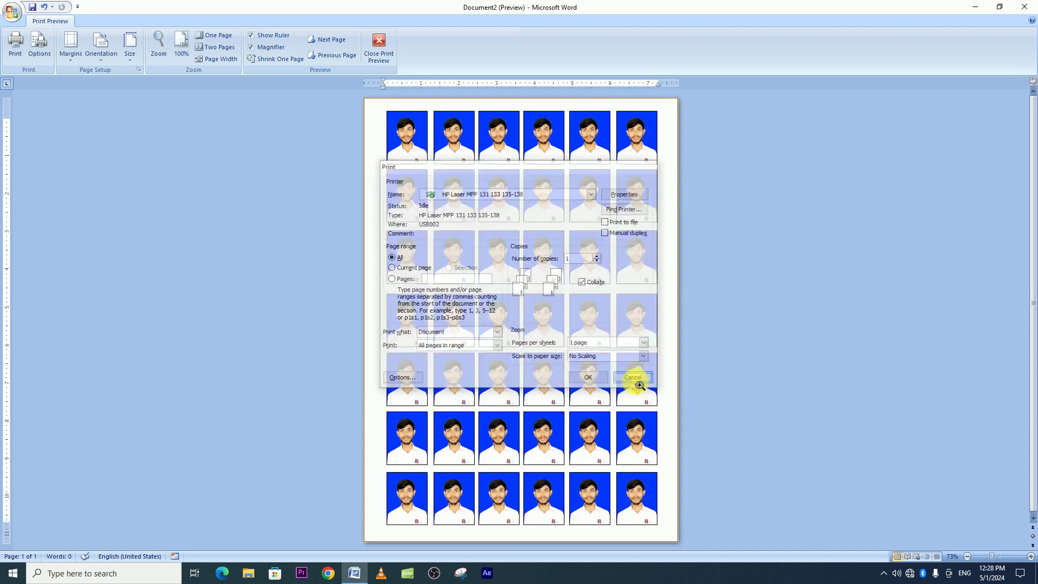
left_click(377, 58)
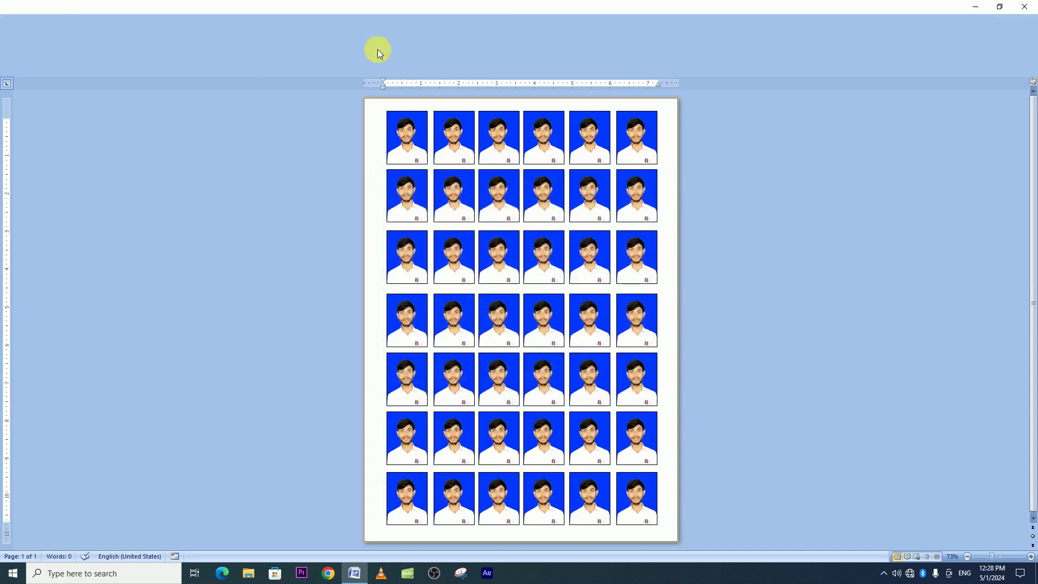